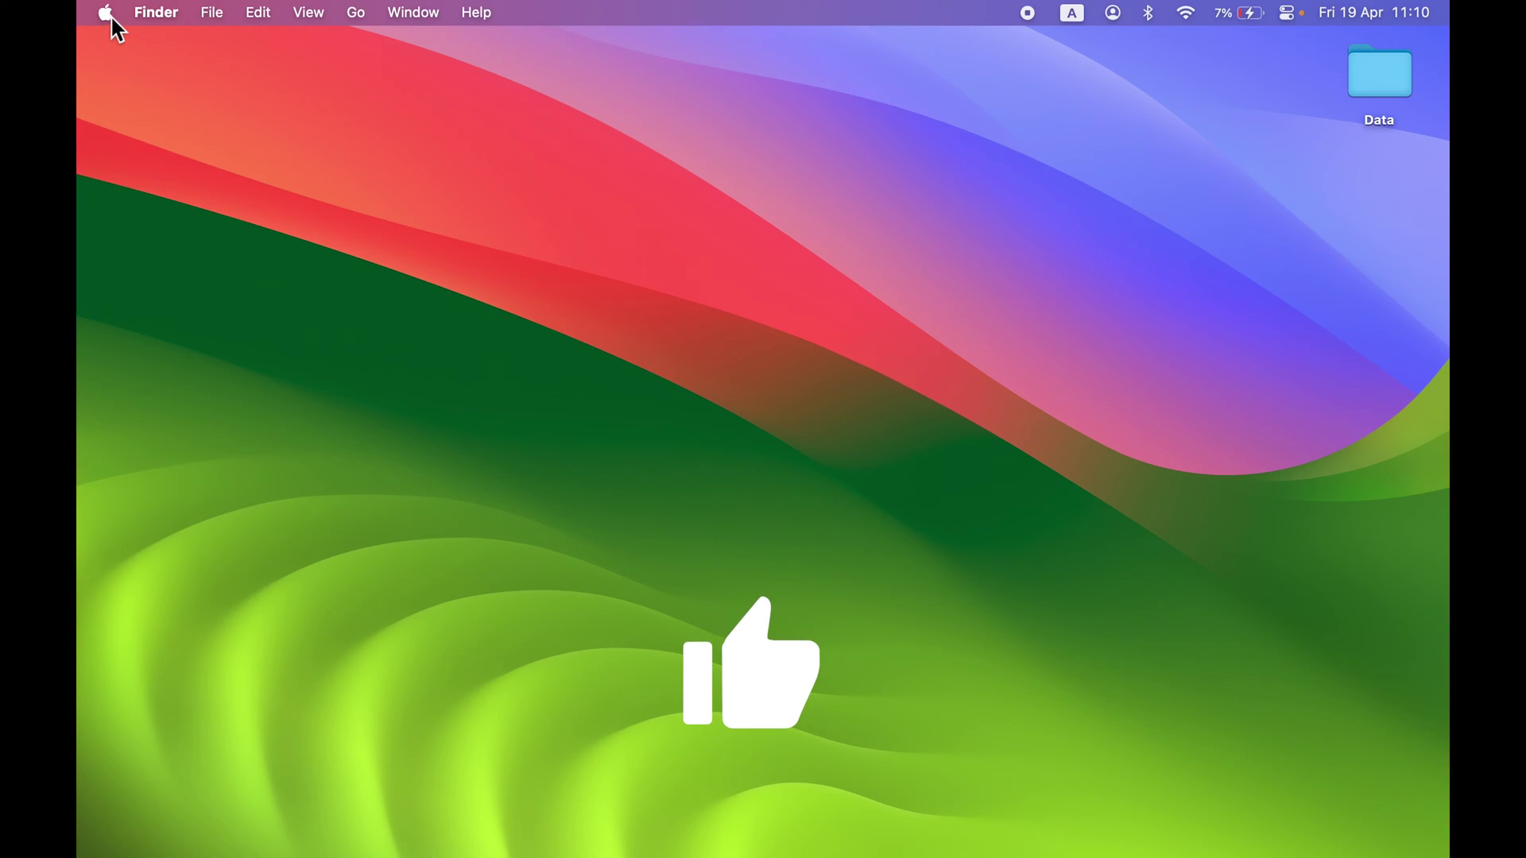
Lock the screen, sign back in as PS, and open System Settings.
left_click(107, 13)
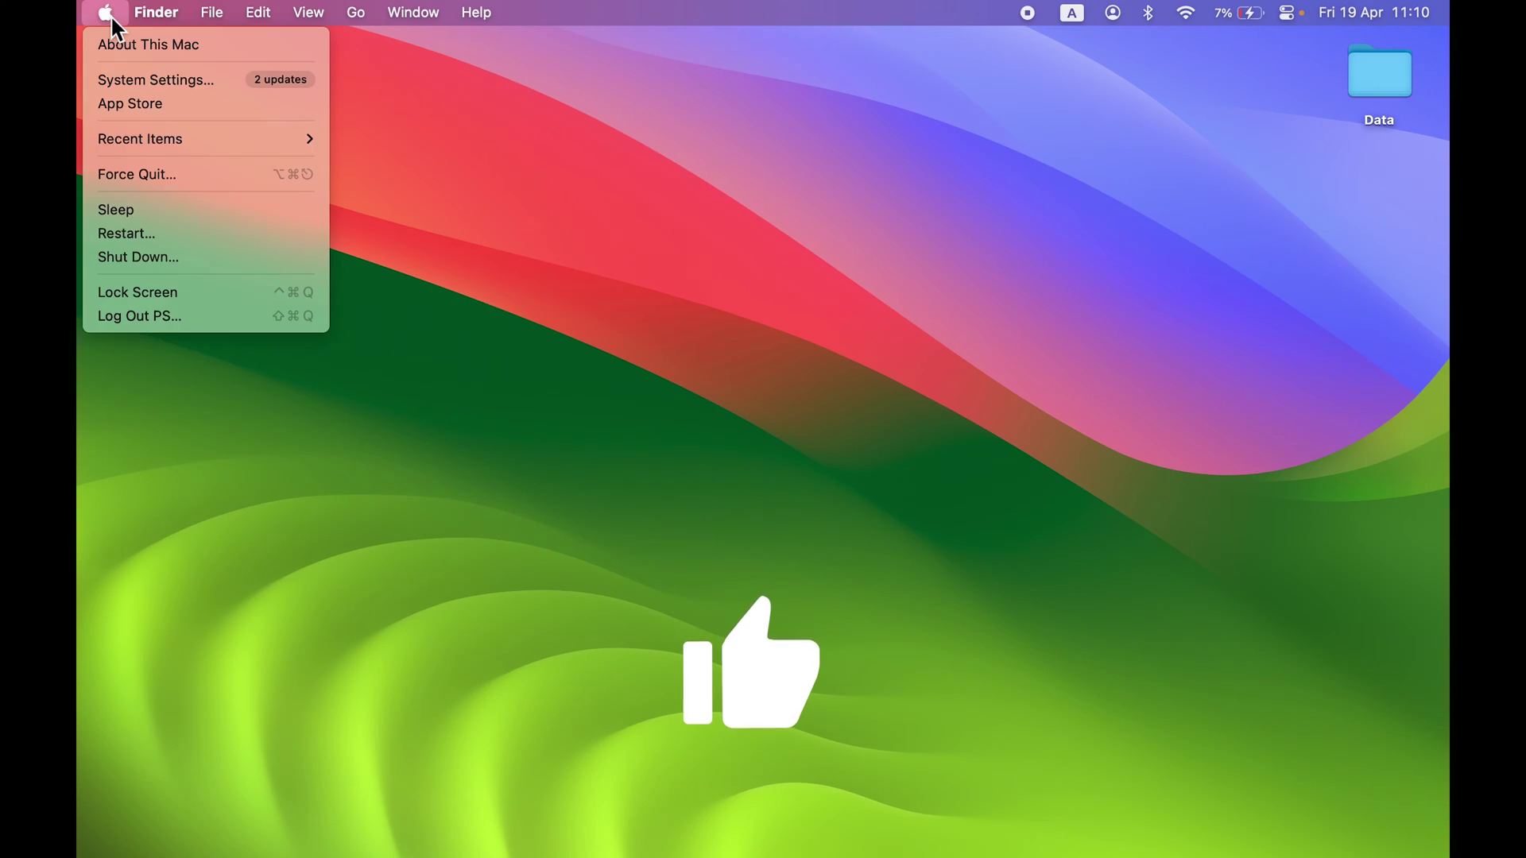
left_click(149, 297)
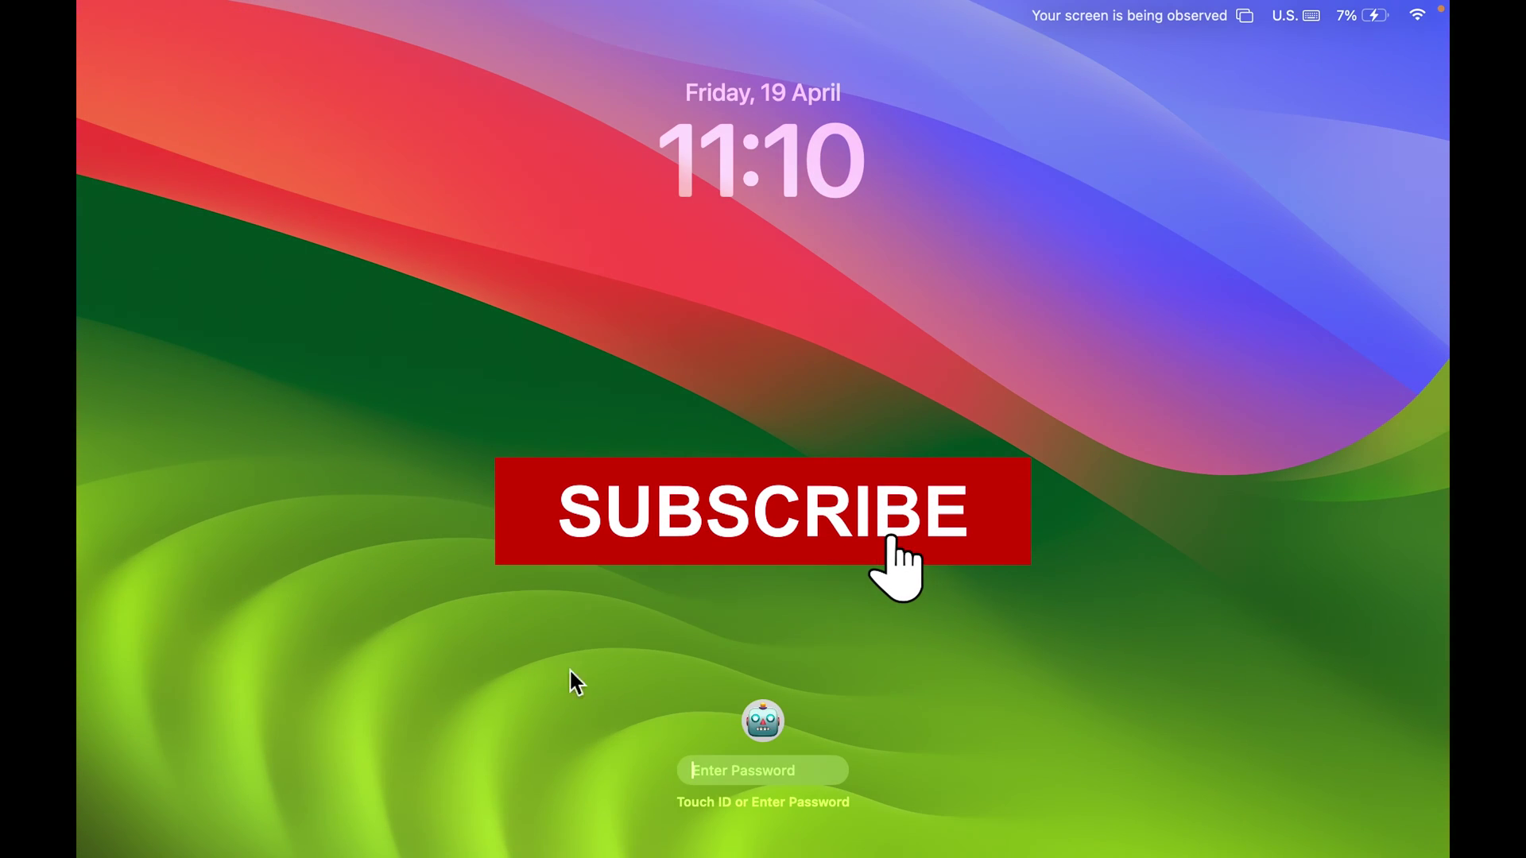
left_click(744, 751)
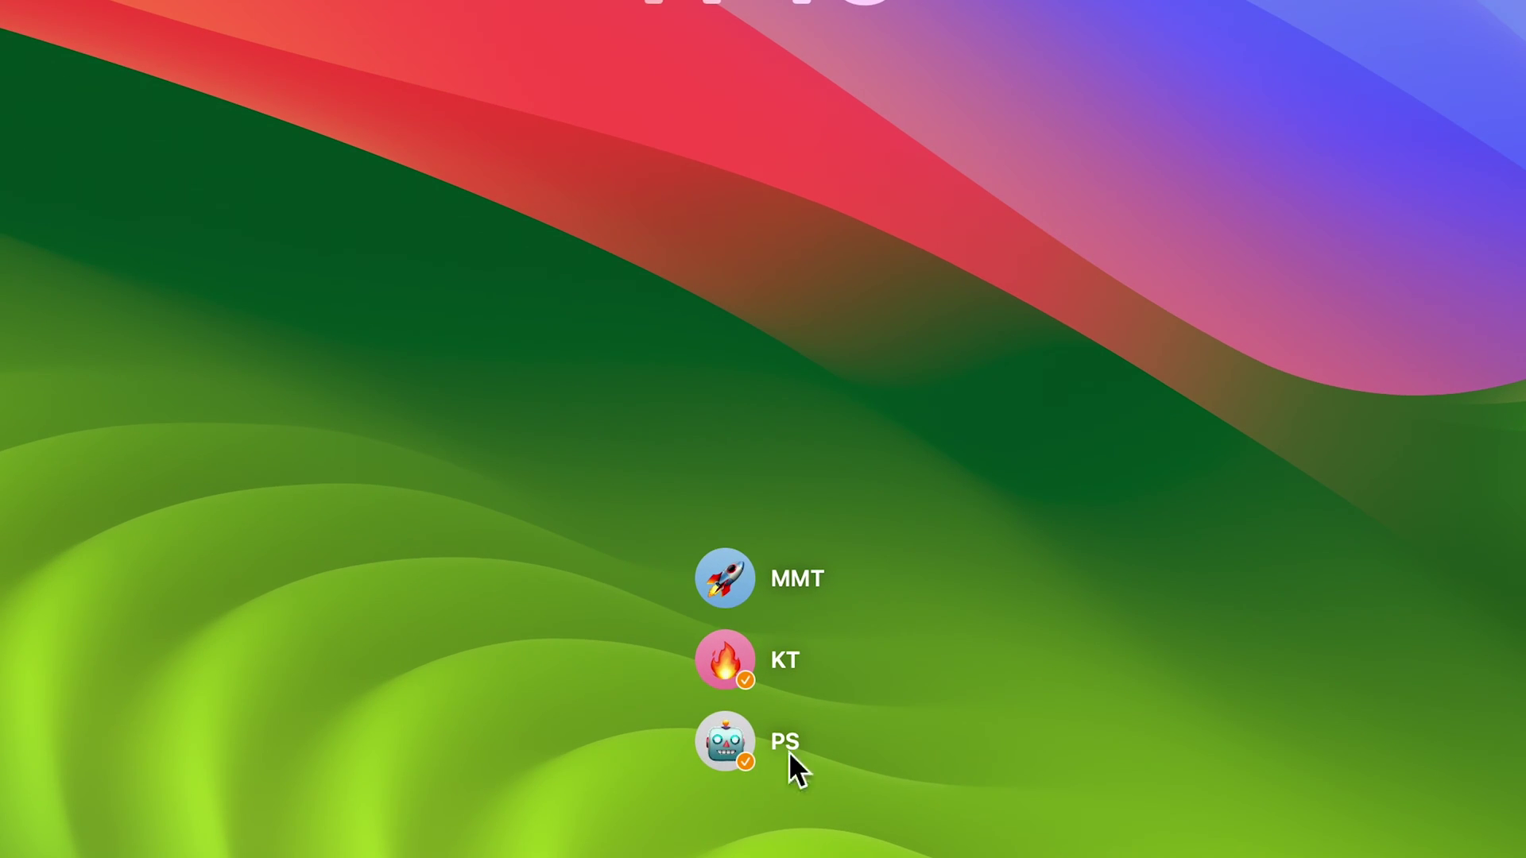
left_click(736, 742)
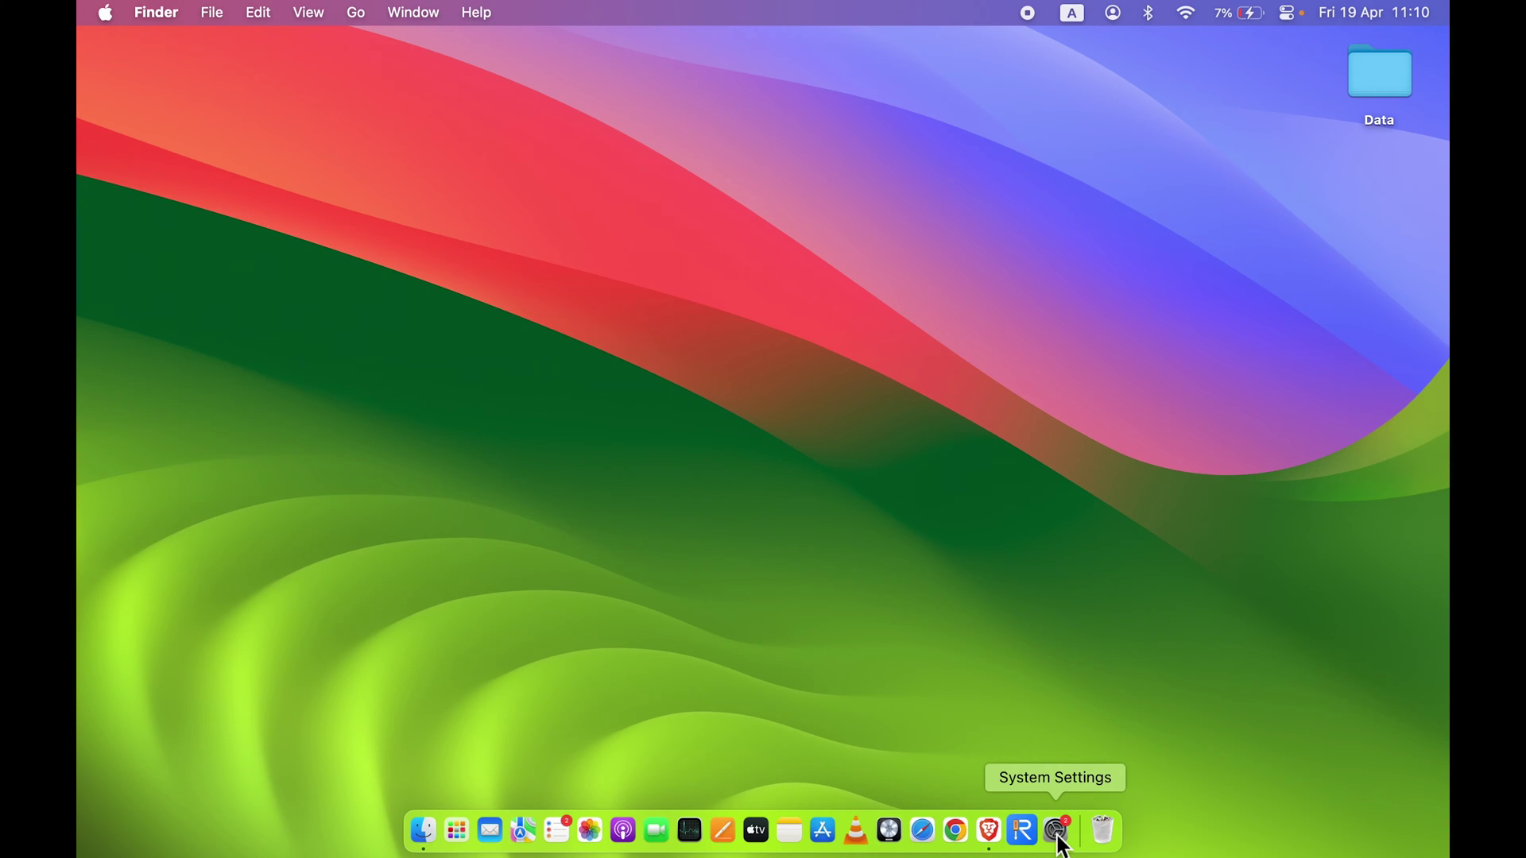
left_click(105, 15)
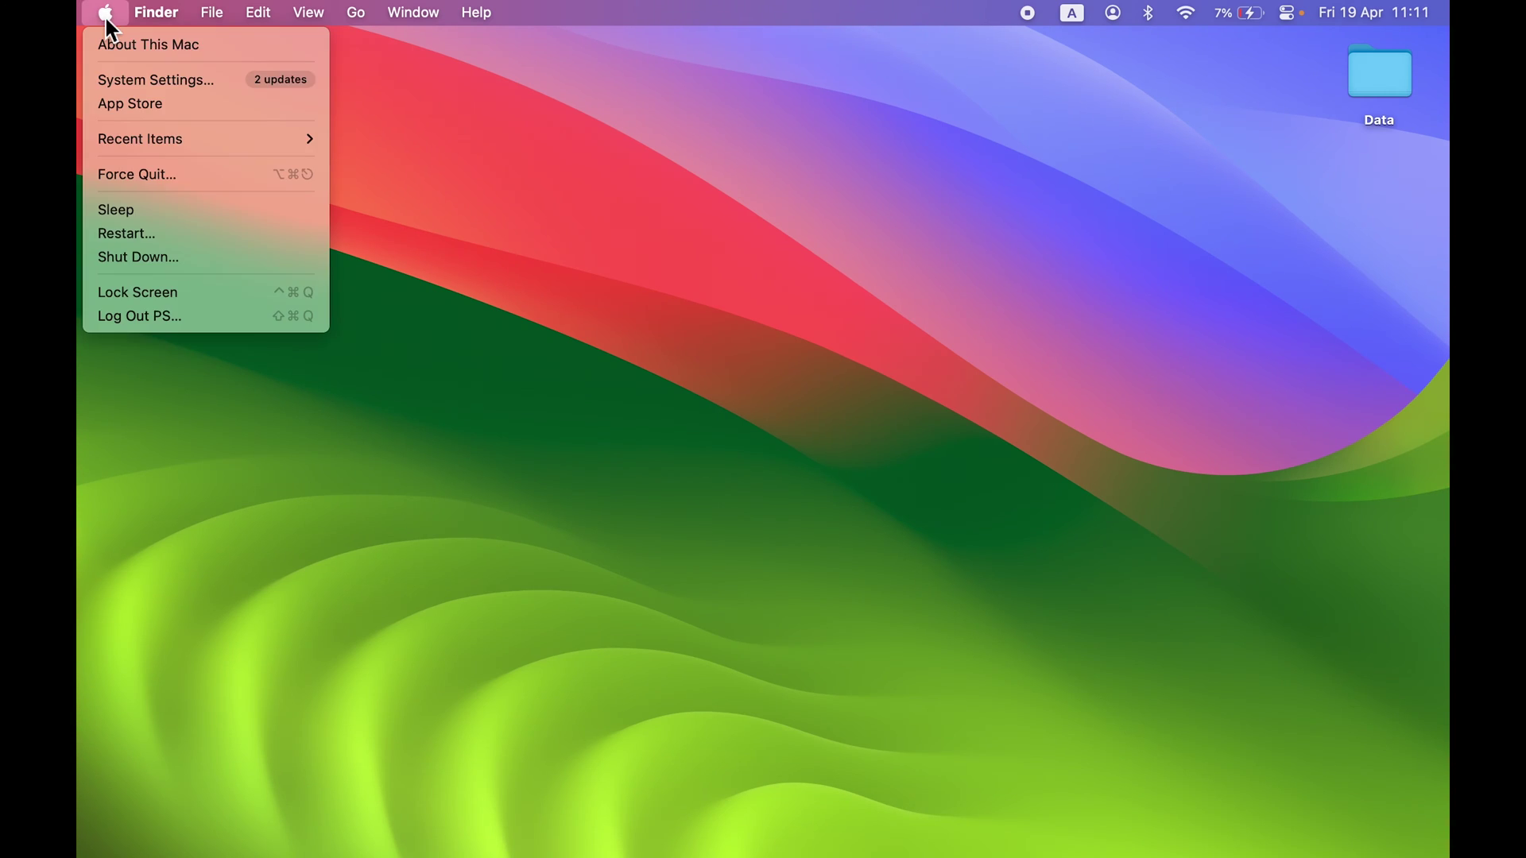
left_click(194, 86)
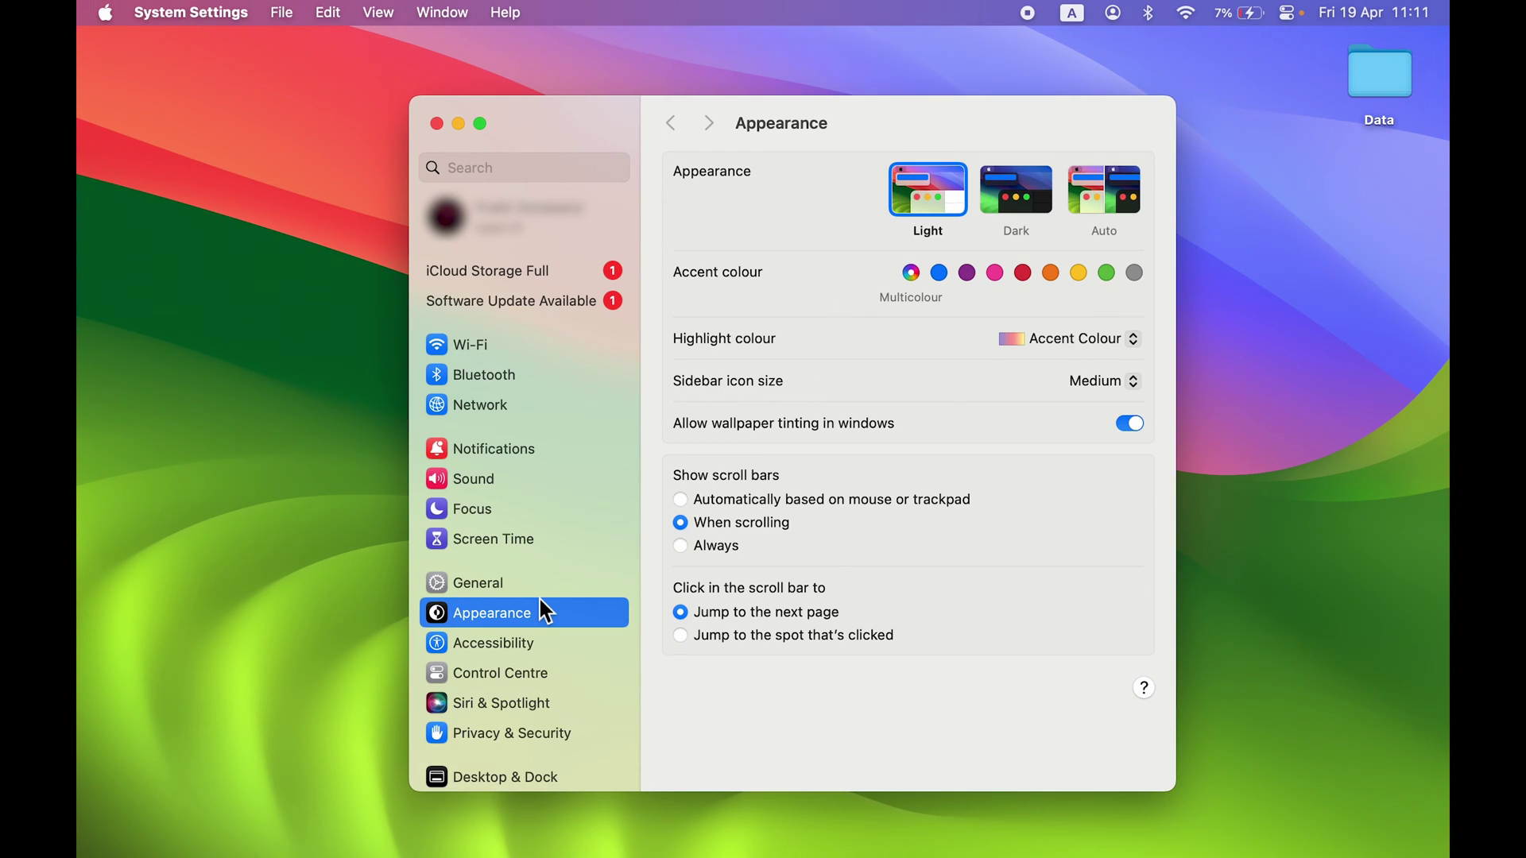
scroll(540, 600, "down", 1)
scroll(538, 597, "down", 3)
scroll(538, 597, "down", 1)
scroll(538, 596, "down", 3)
scroll(538, 596, "down", 1)
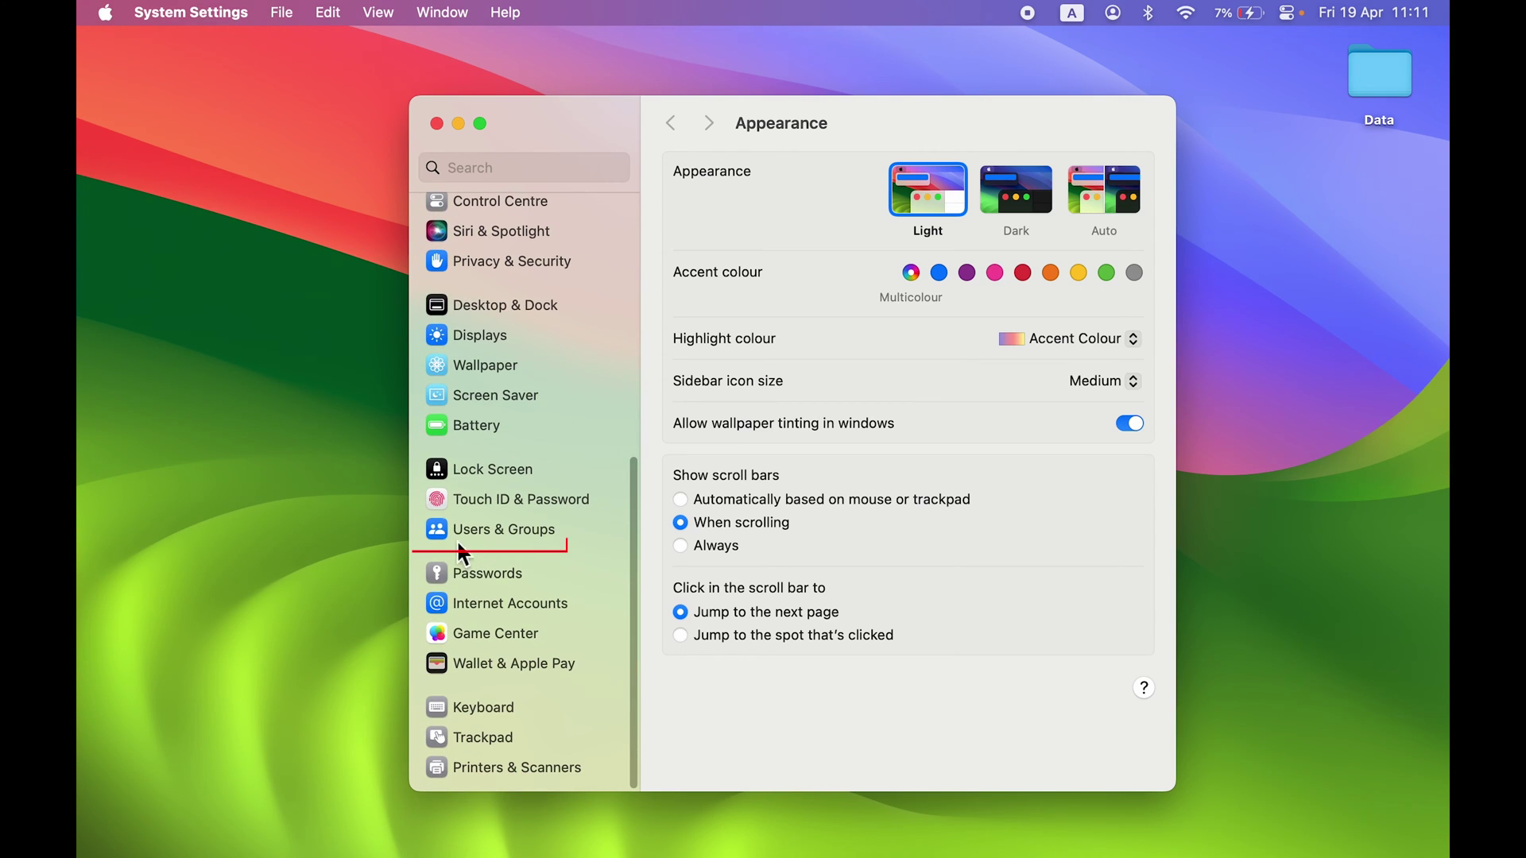
In Users & Groups, view PS's account details and dismiss them without renaming.
left_click(544, 533)
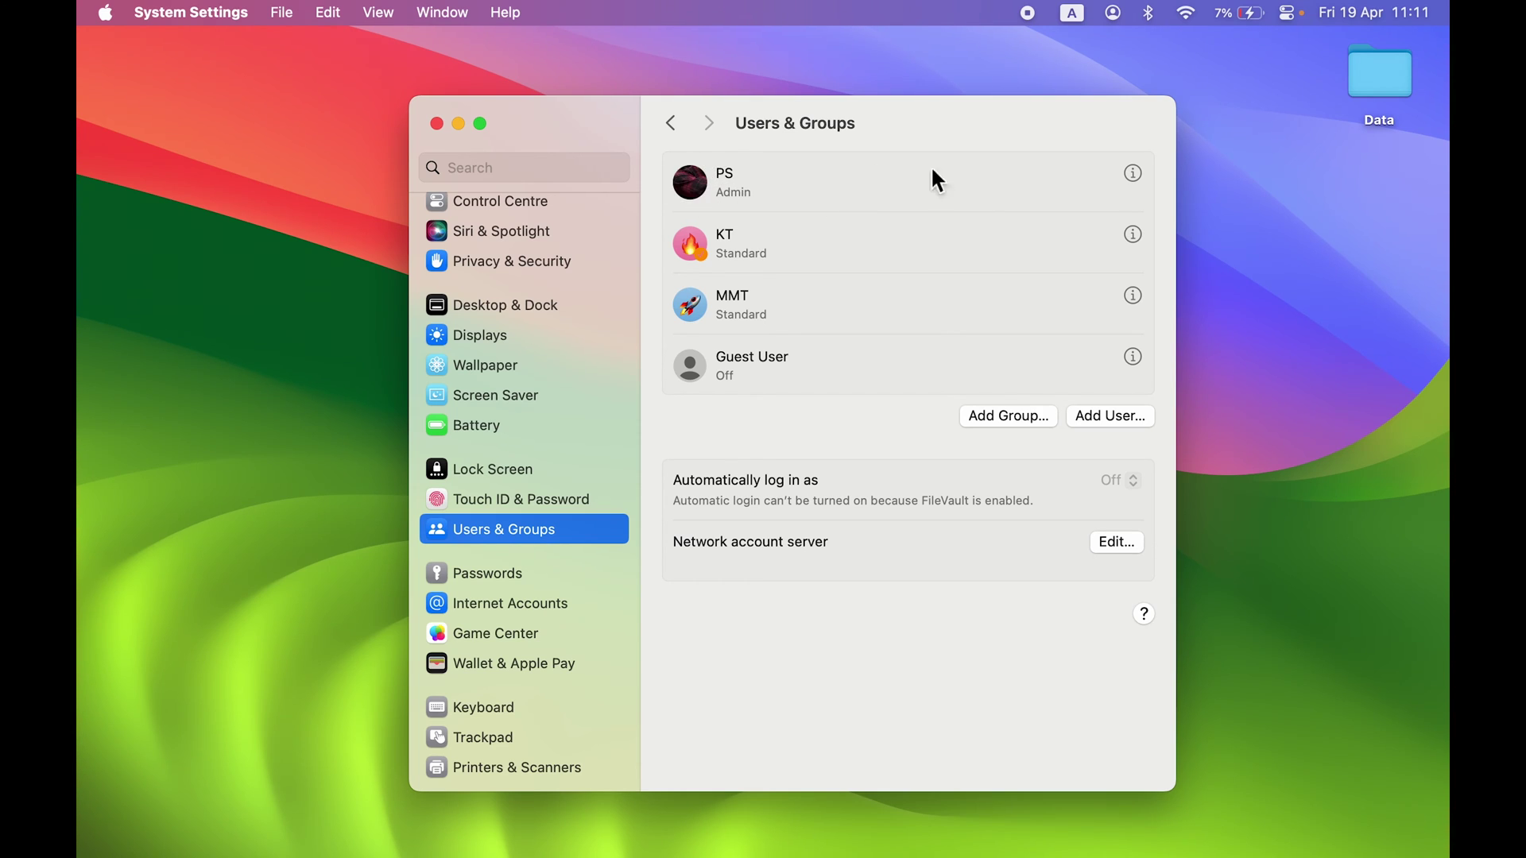
left_click(1133, 174)
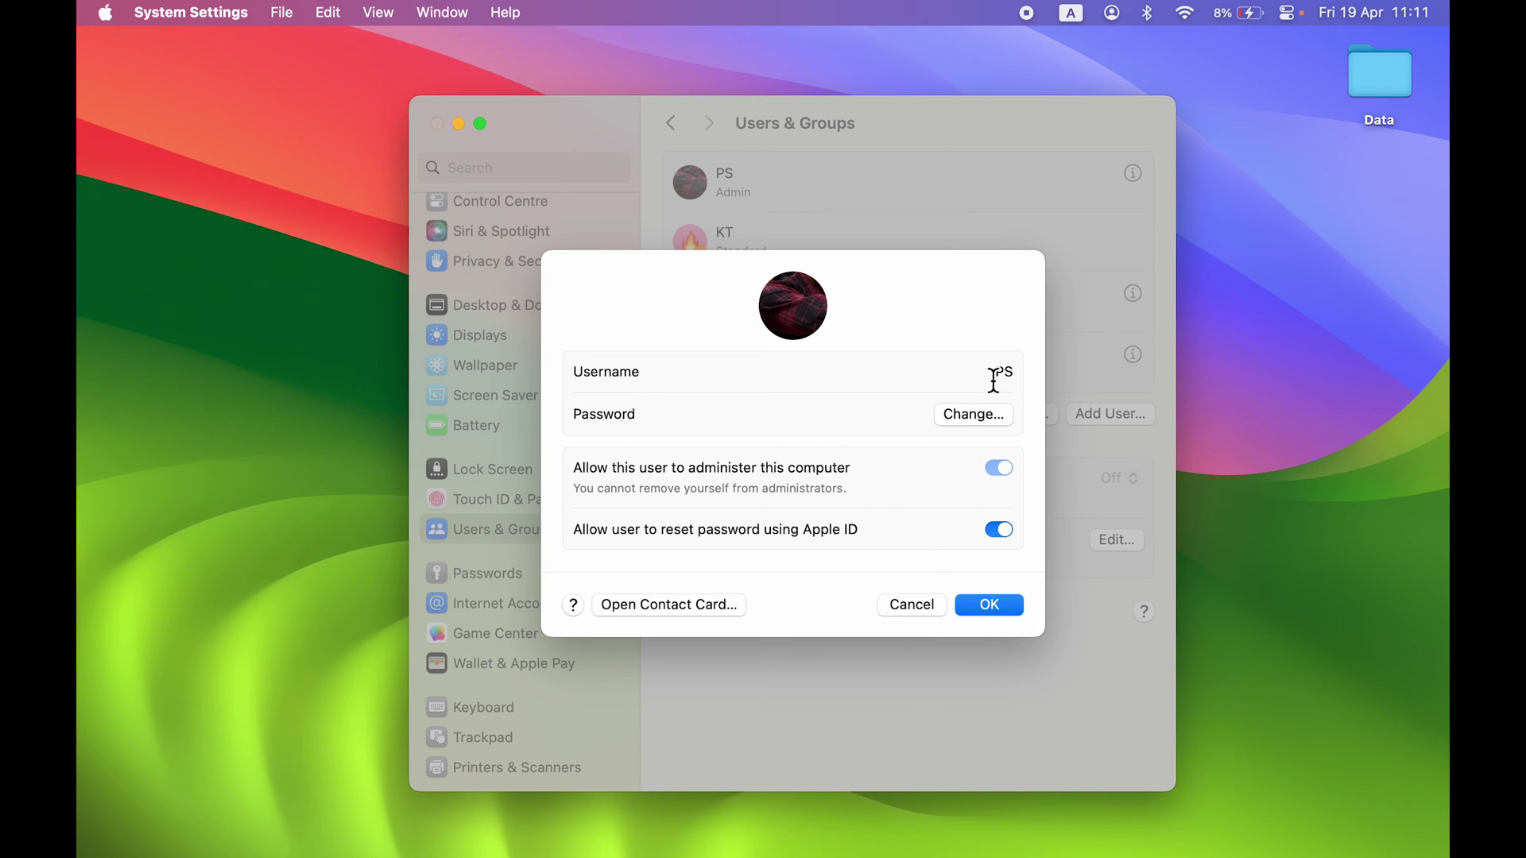
double_click(1006, 378)
type("kbjdcd")
left_click(909, 610)
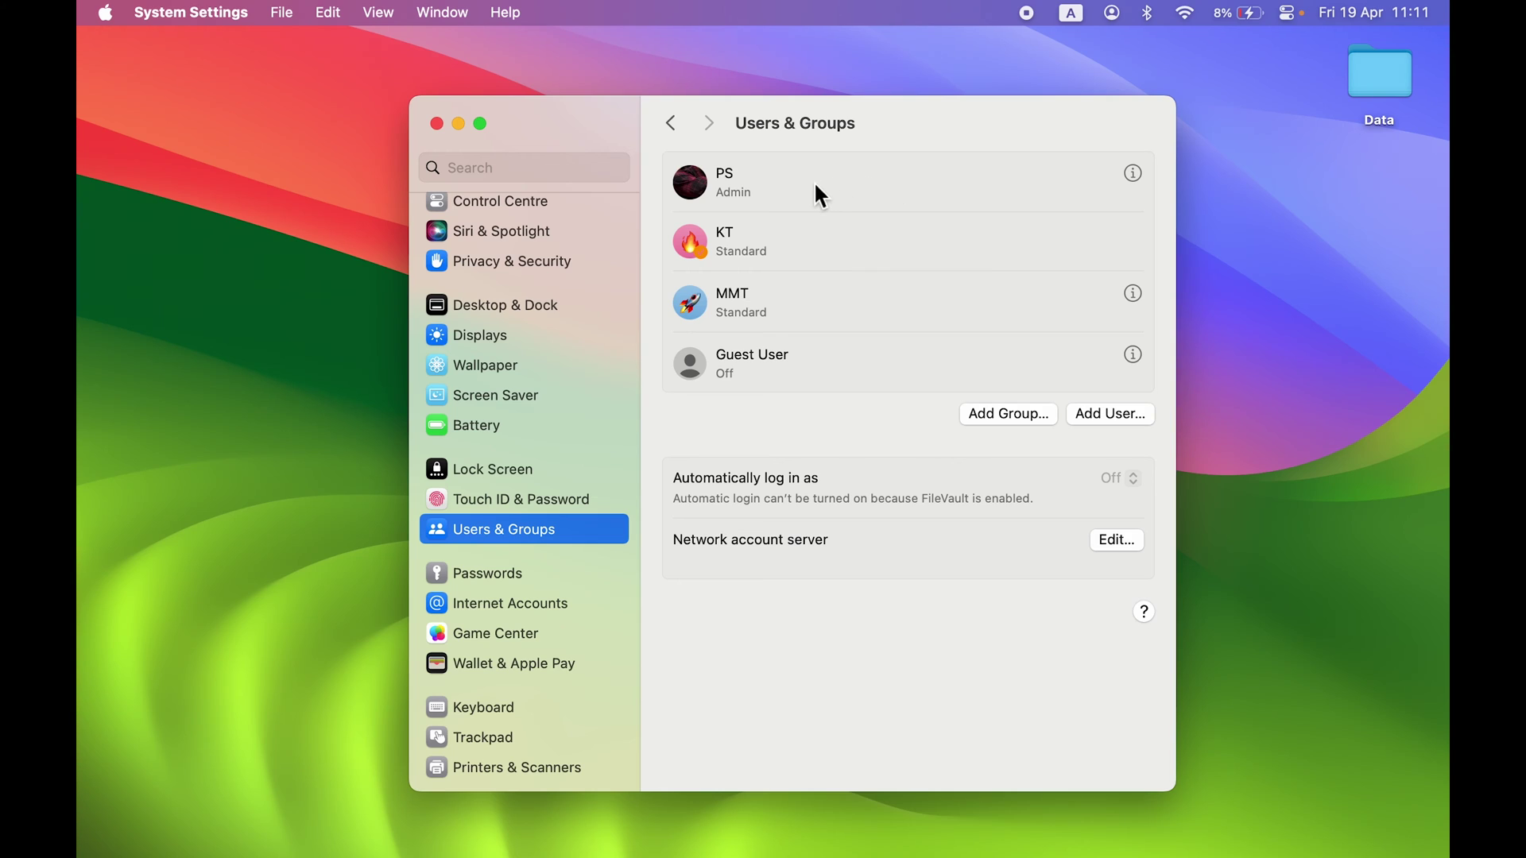
Open Advanced Options for PS and unlock them with the admin password.
right_click(883, 174)
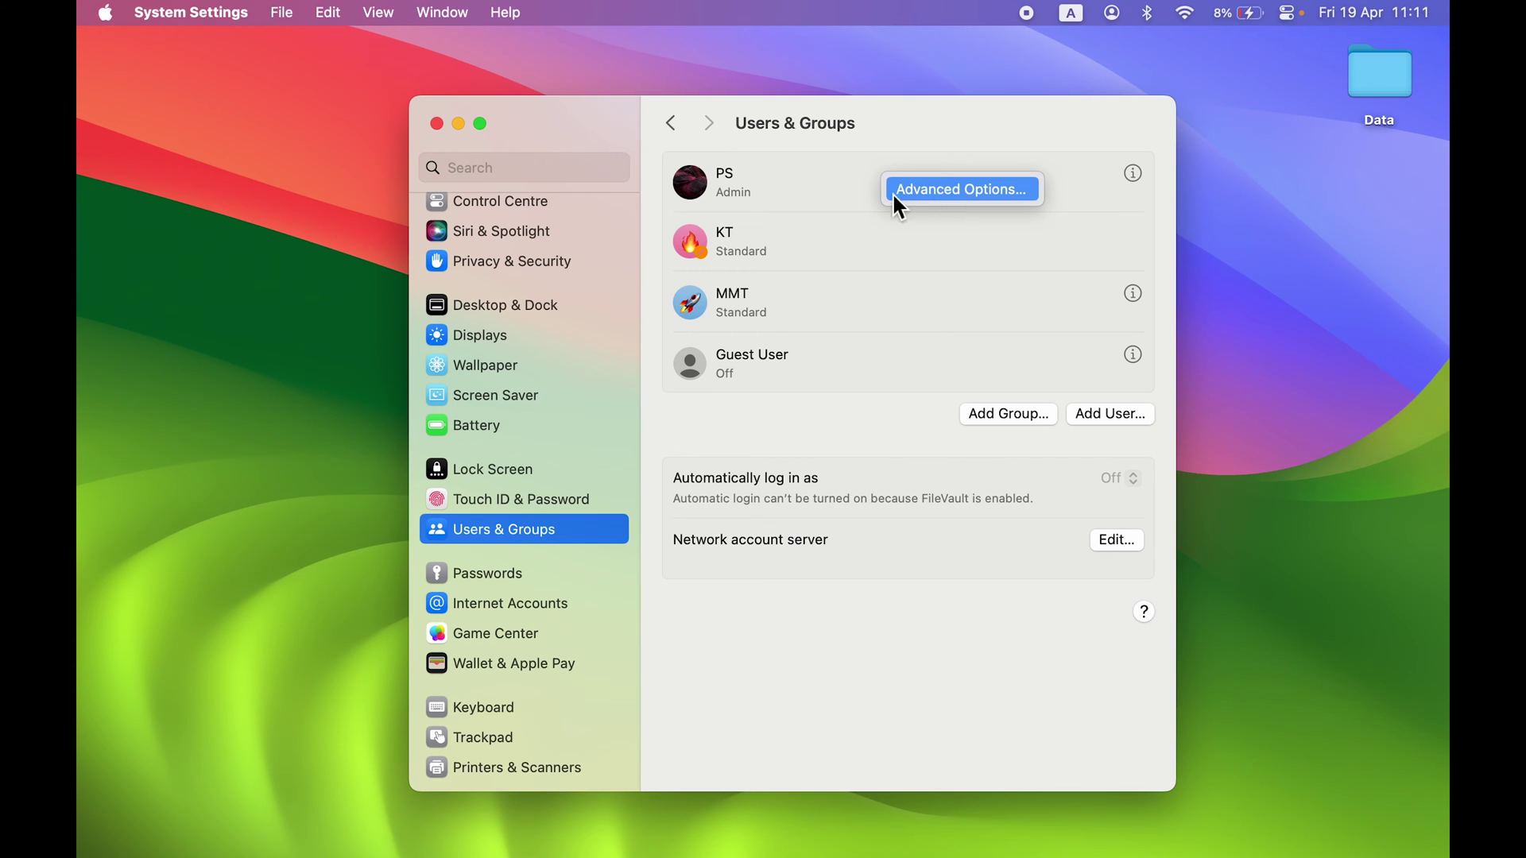
left_click(964, 194)
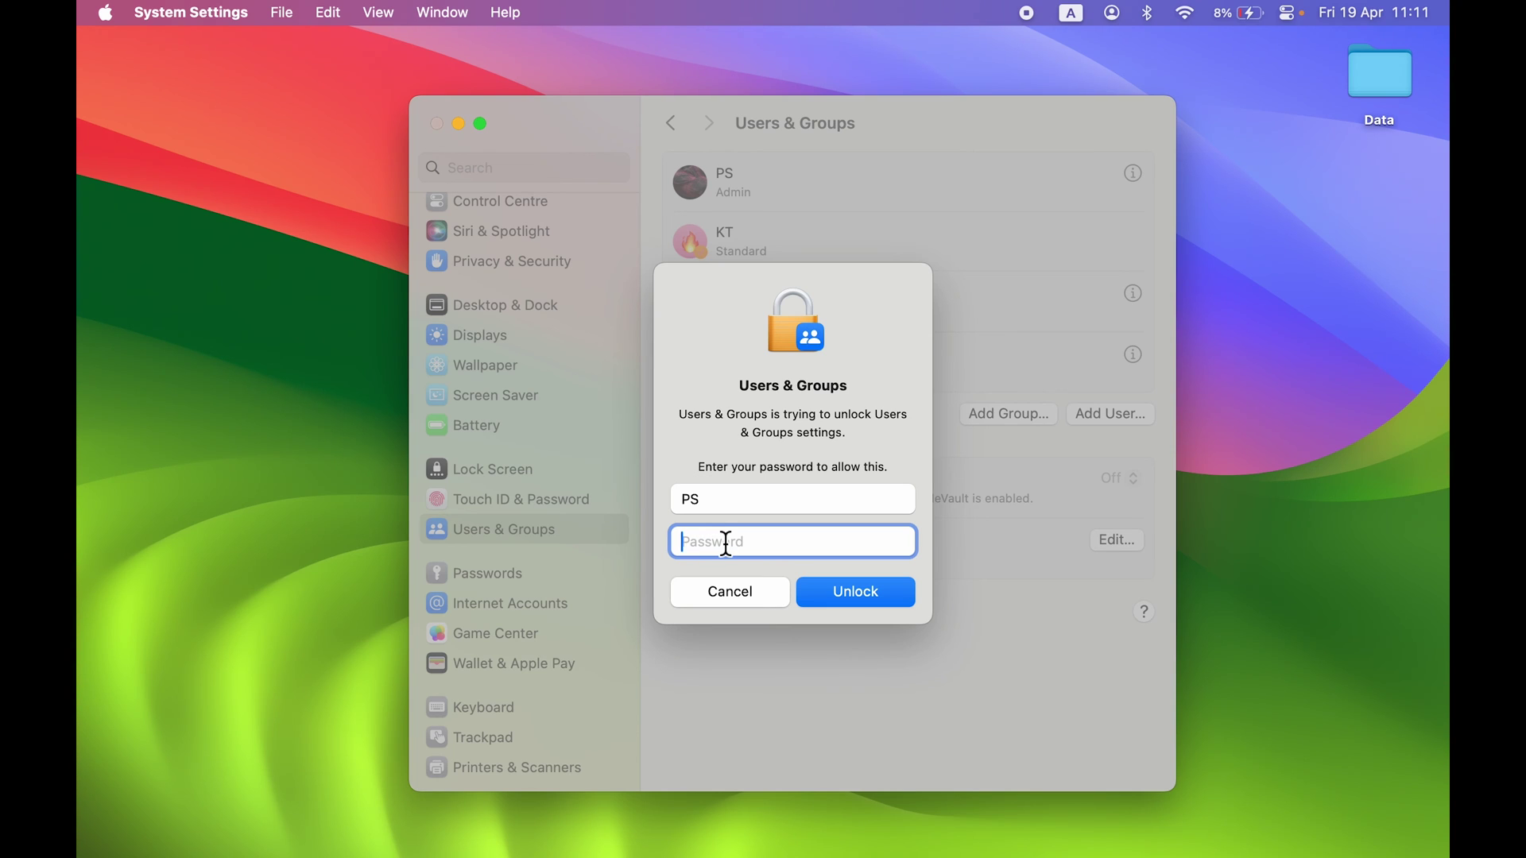
type("••••")
left_click(861, 593)
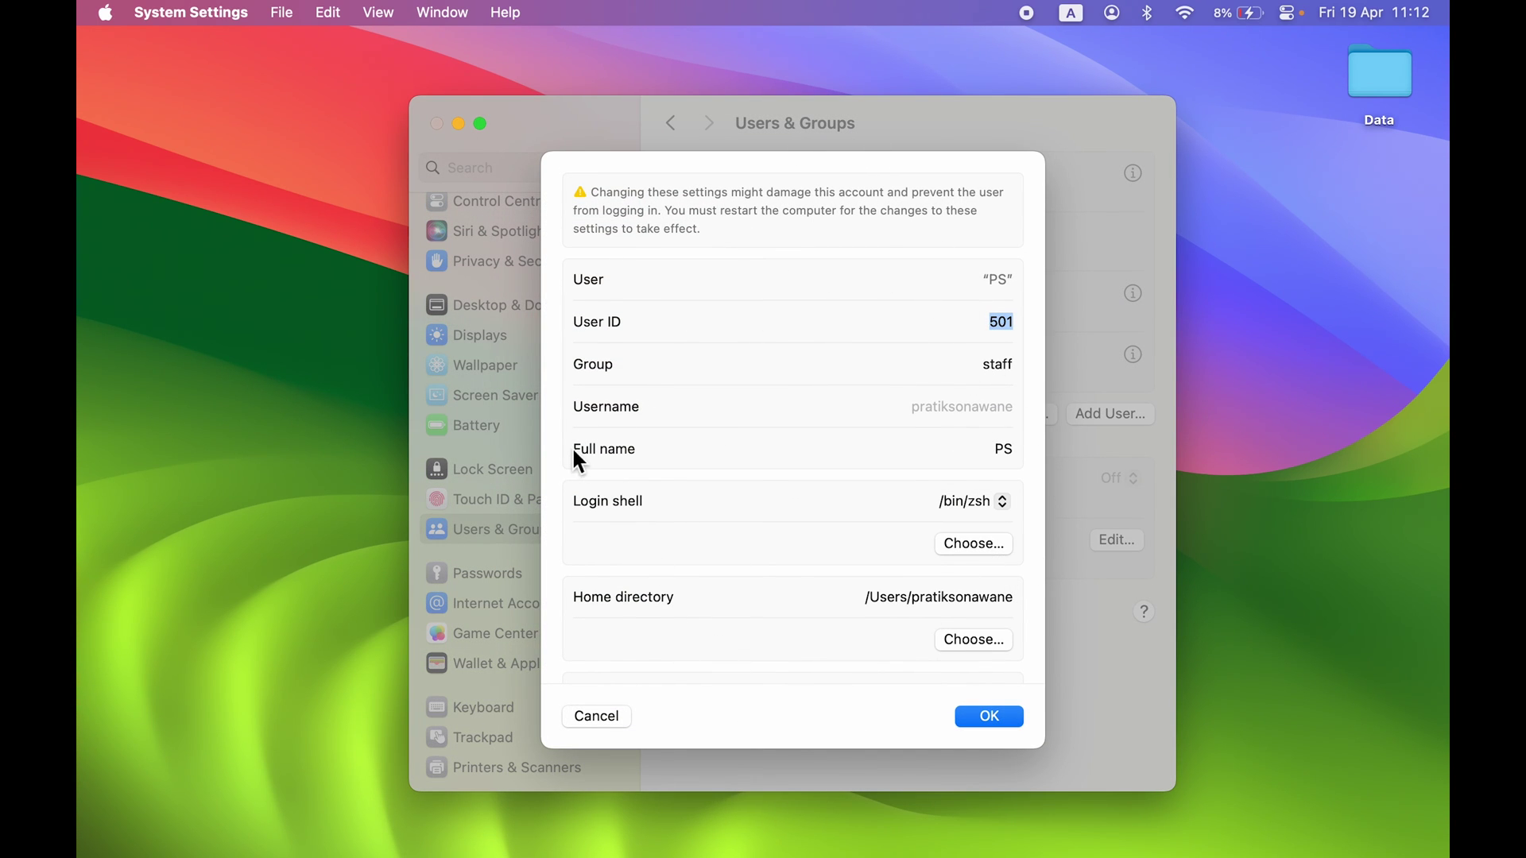
Replace the full name PS with 'HOT English' and confirm with OK.
double_click(997, 451)
type("HO")
type("ME")
type("nglish")
left_click(993, 718)
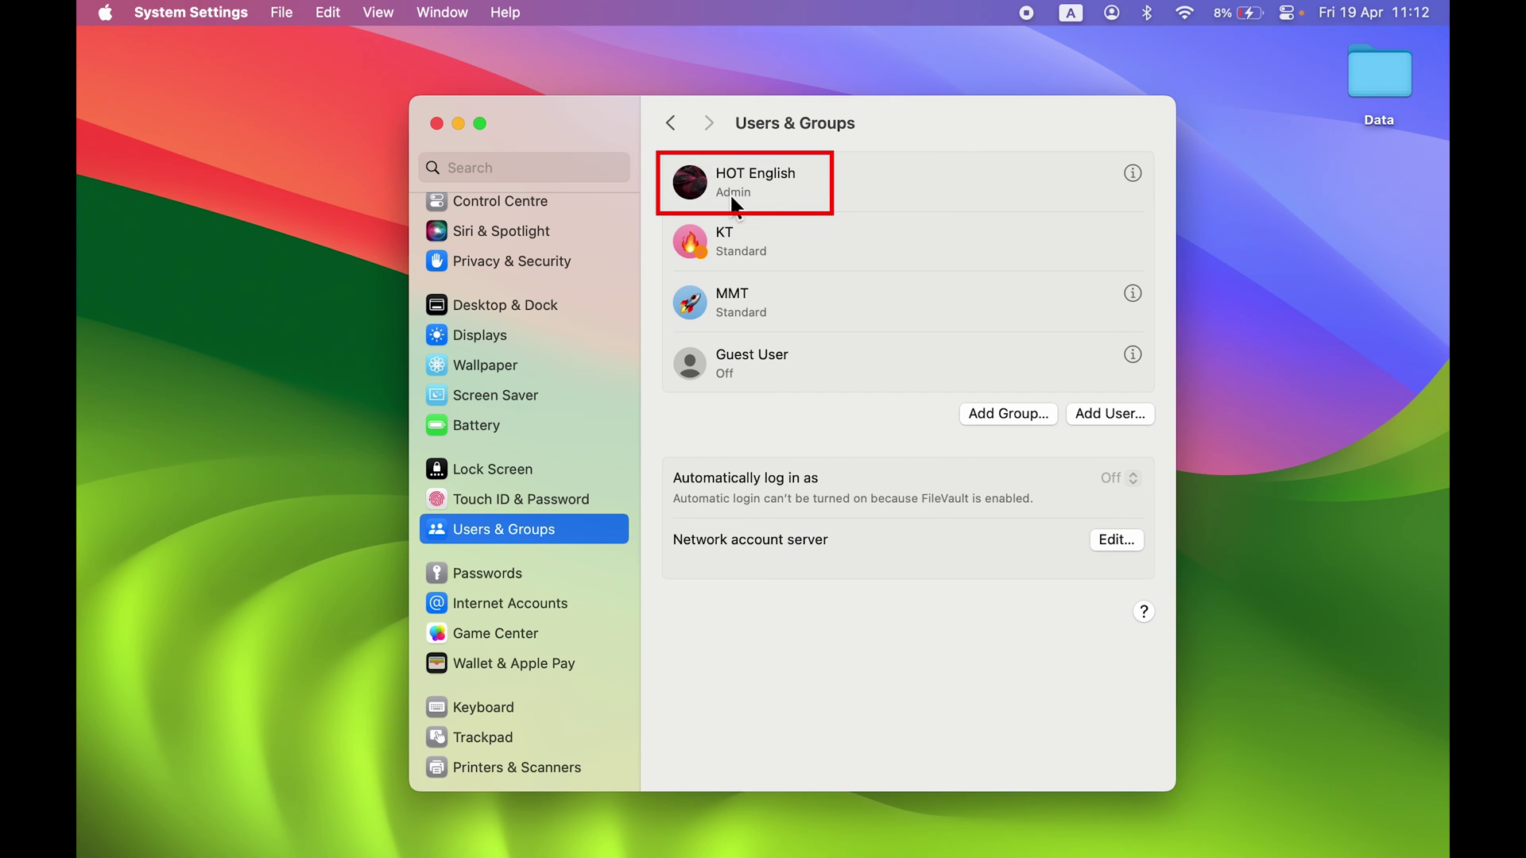
left_click(1132, 174)
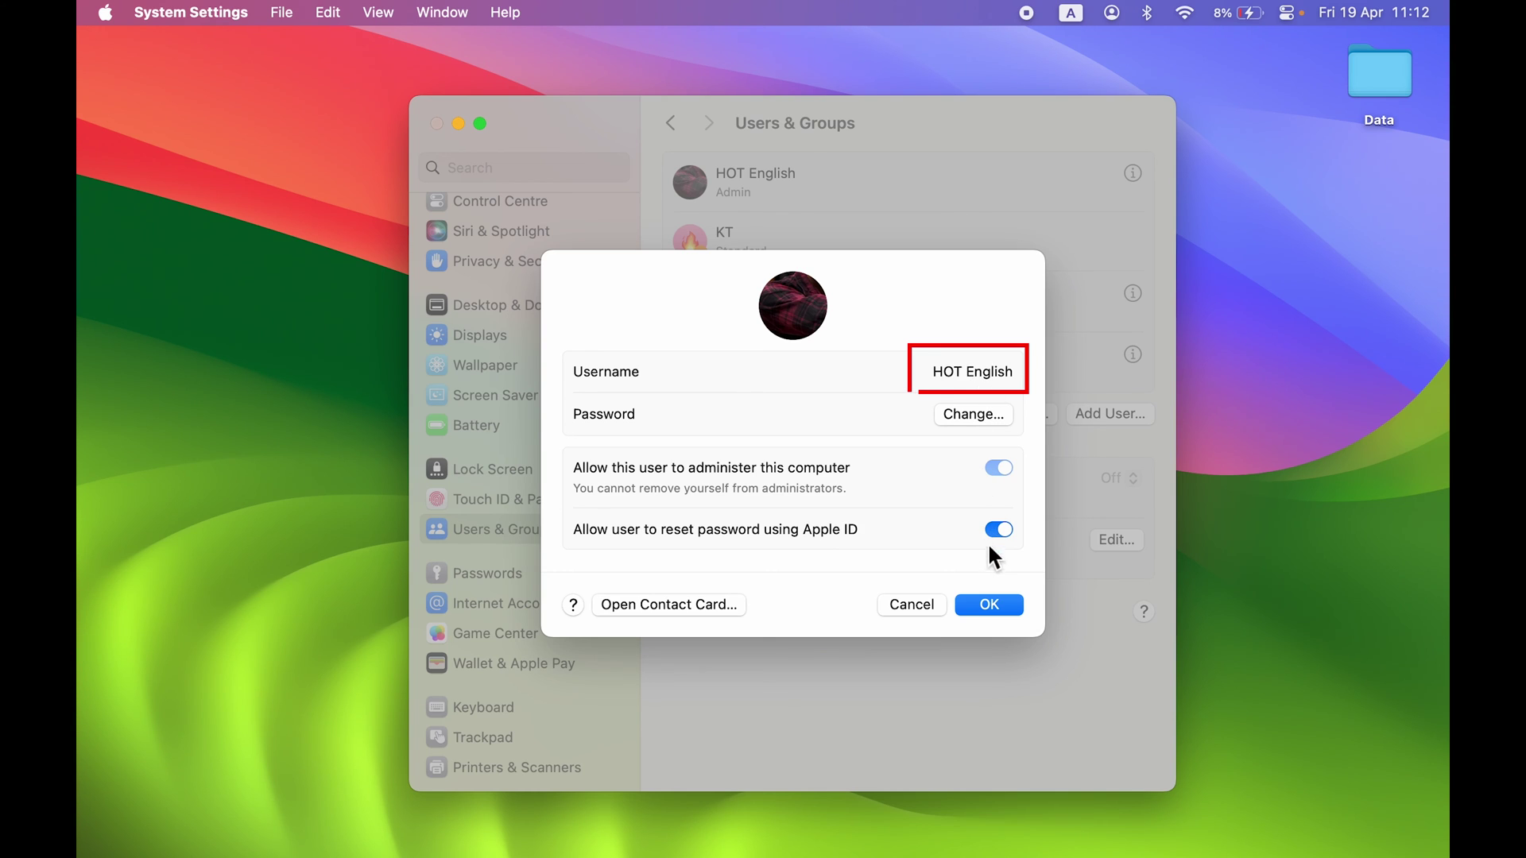
Close the HOT English account details and lock the screen to see the new name.
left_click(991, 605)
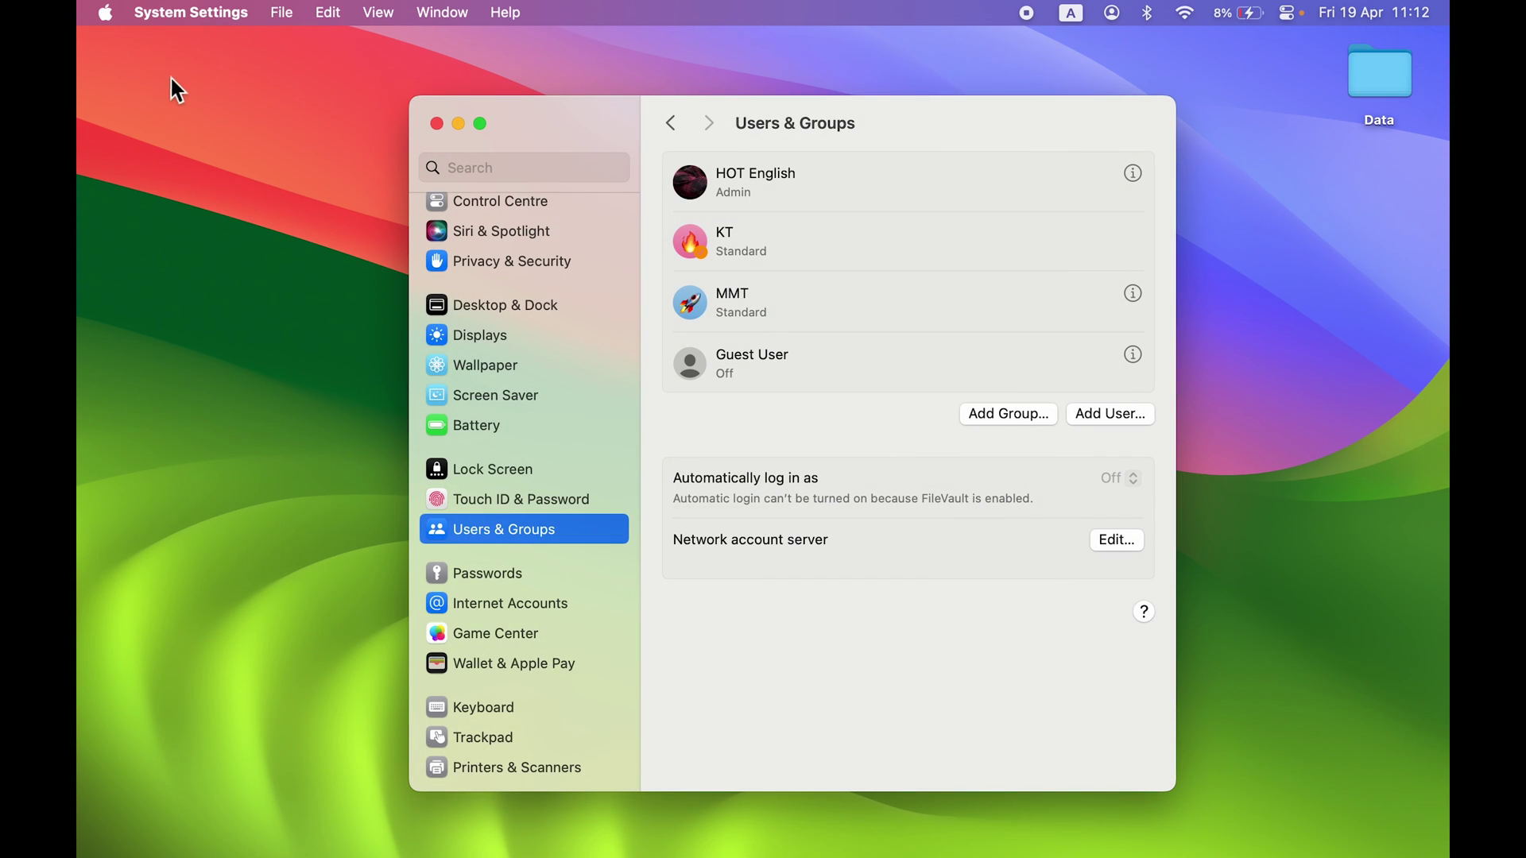
left_click(106, 14)
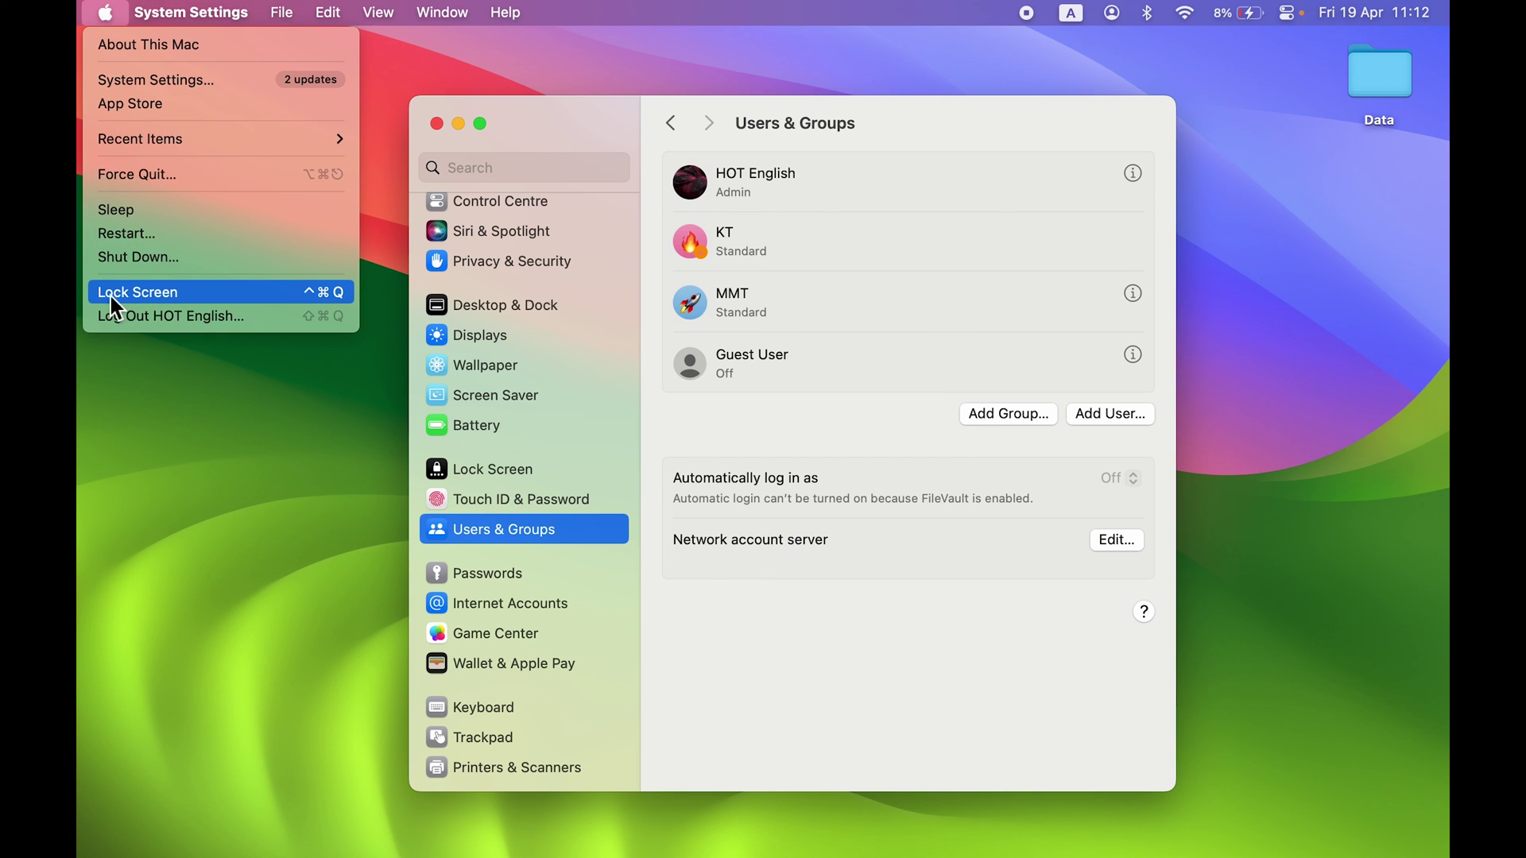
left_click(218, 291)
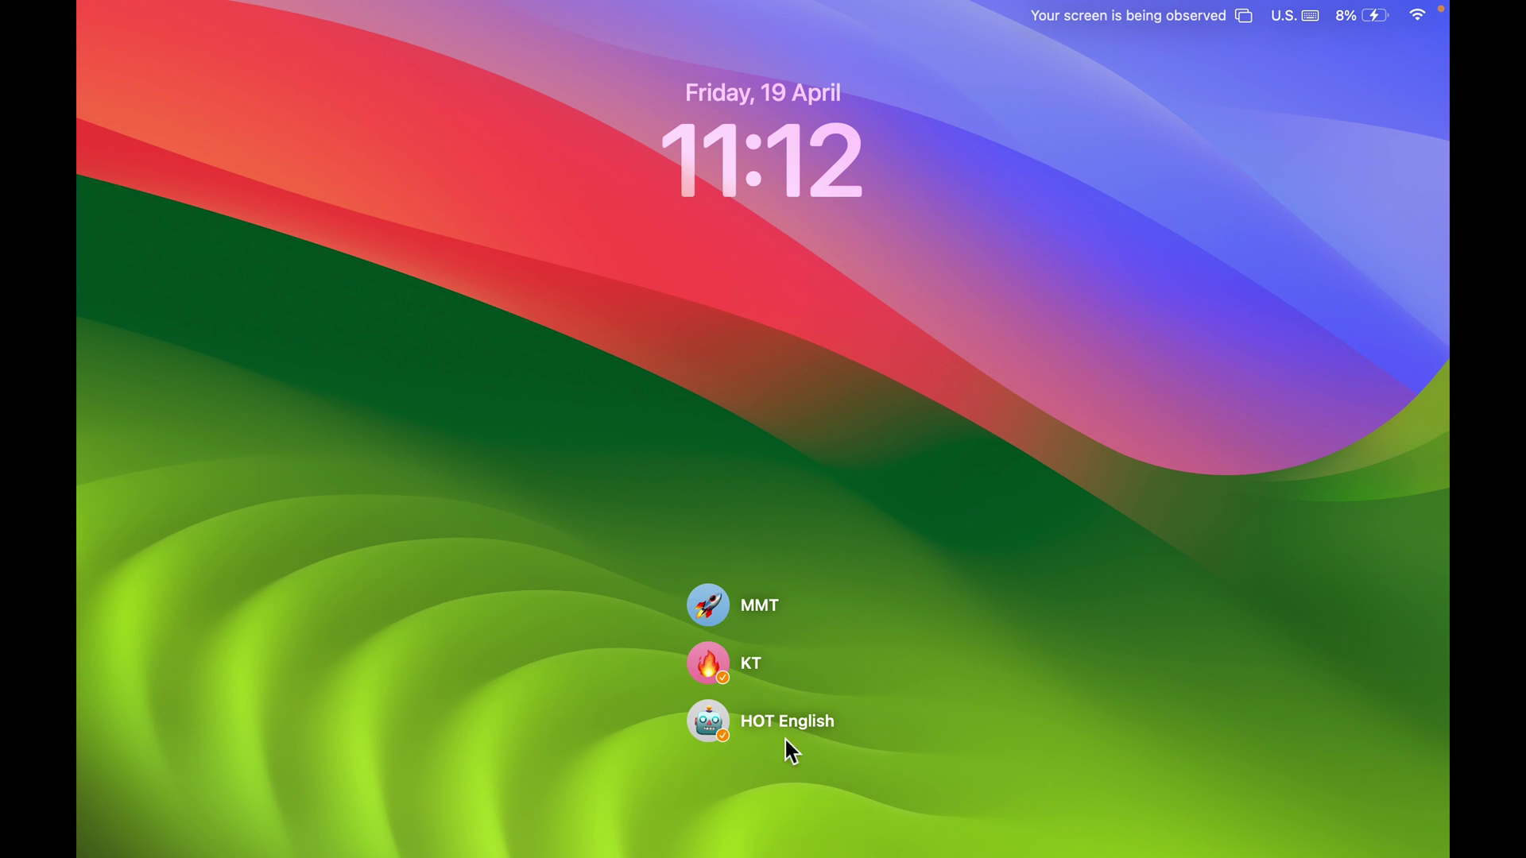
left_click(722, 725)
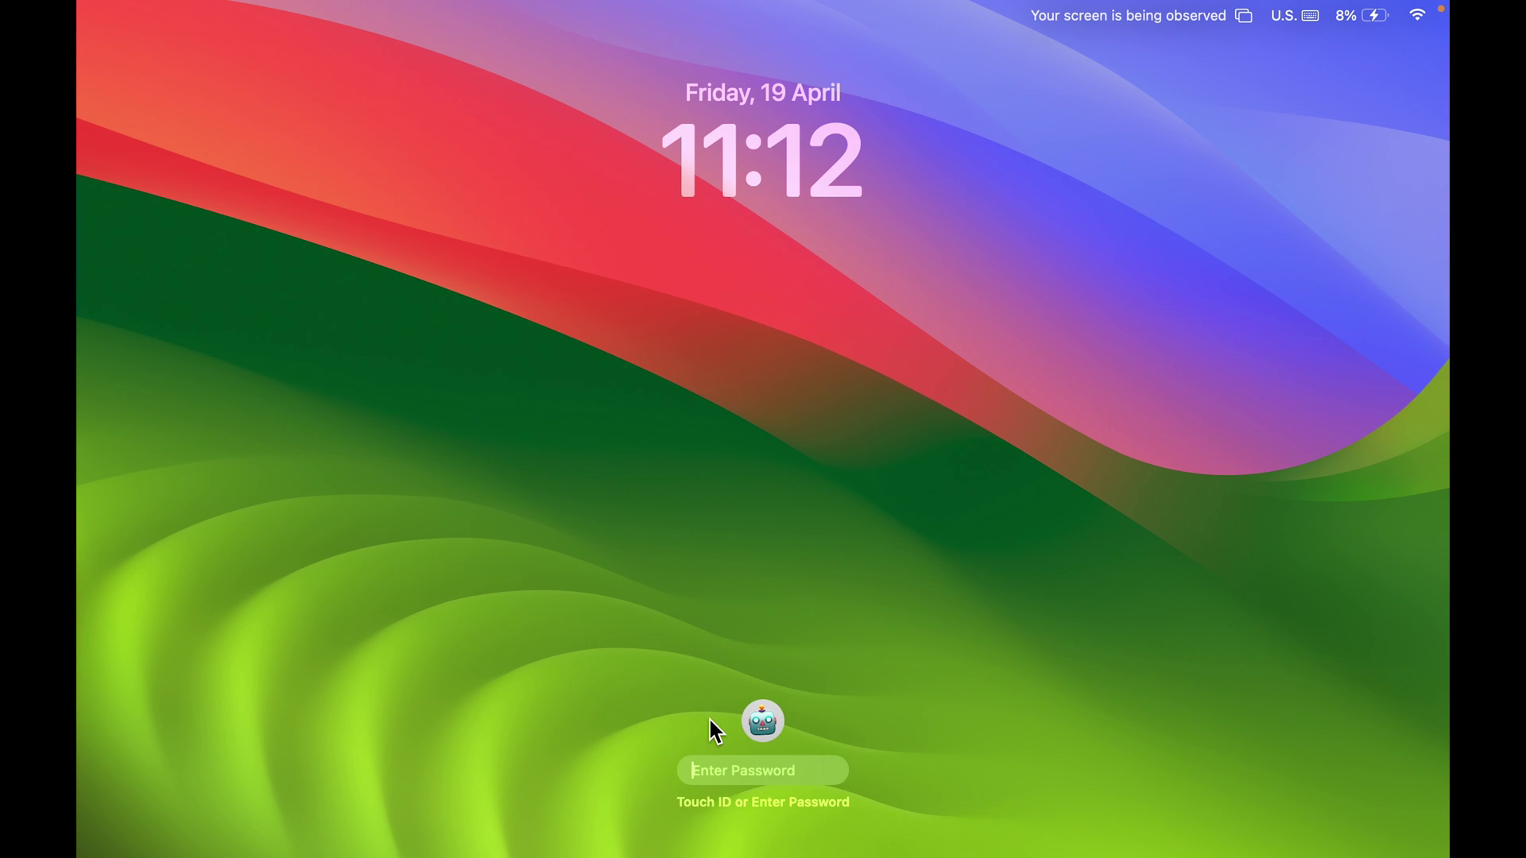
type("aaaa")
key("Return")
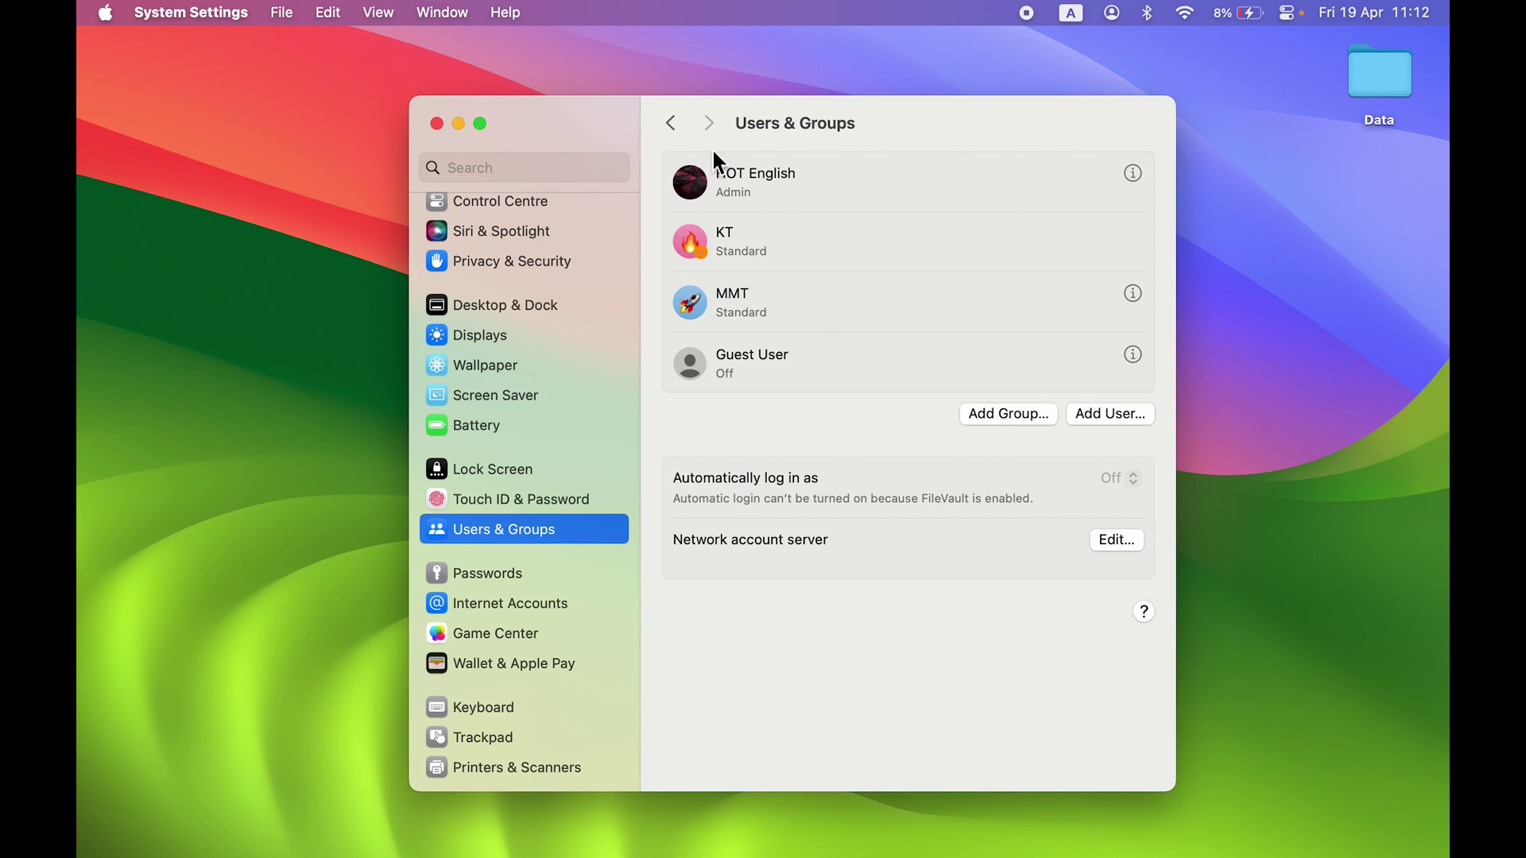
Close the System Settings window, returning to the Finder desktop.
left_click(437, 123)
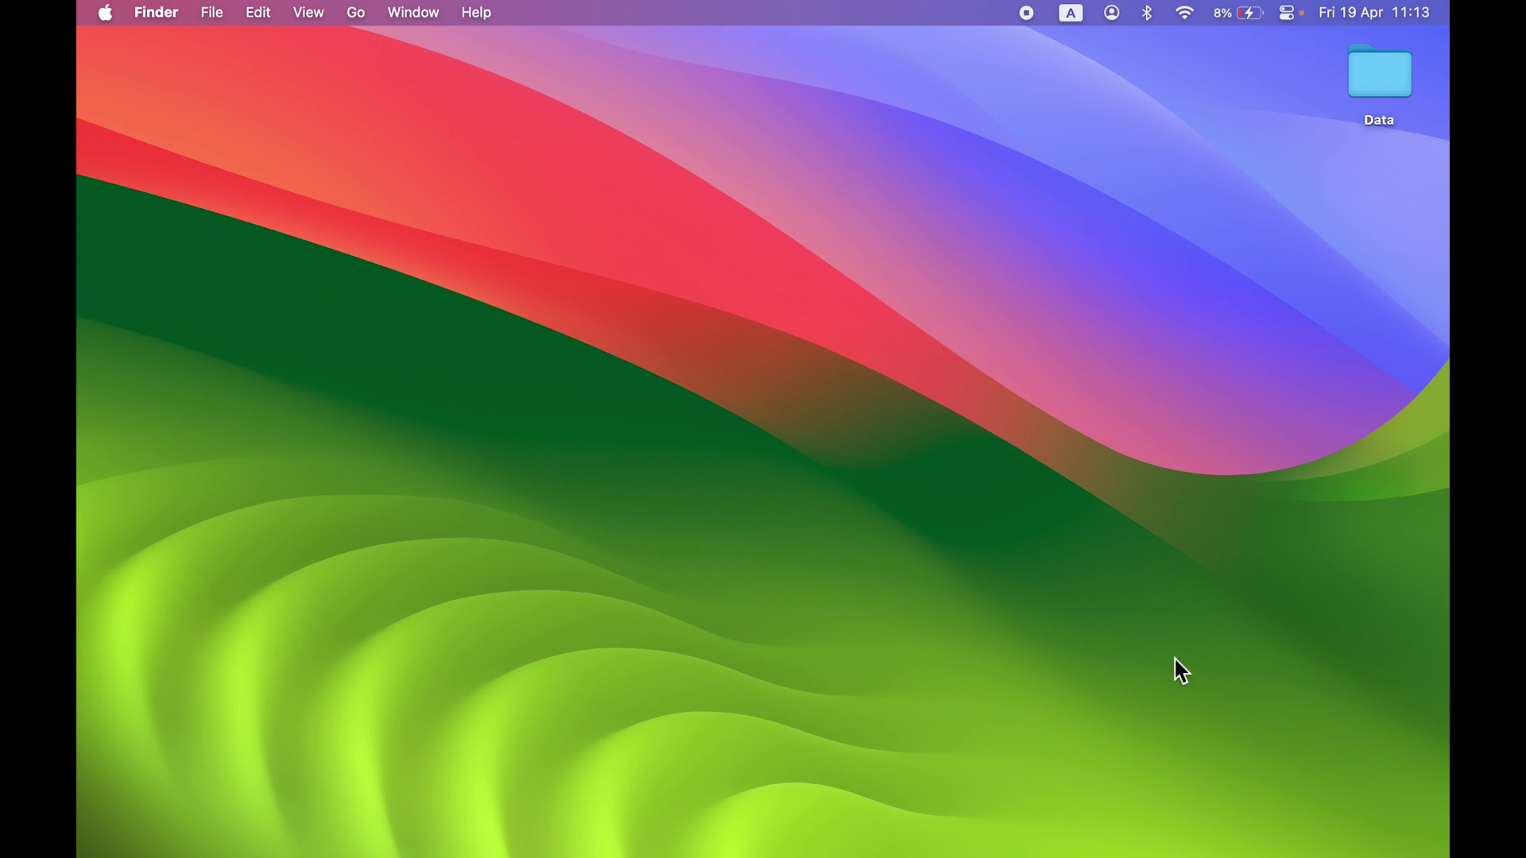